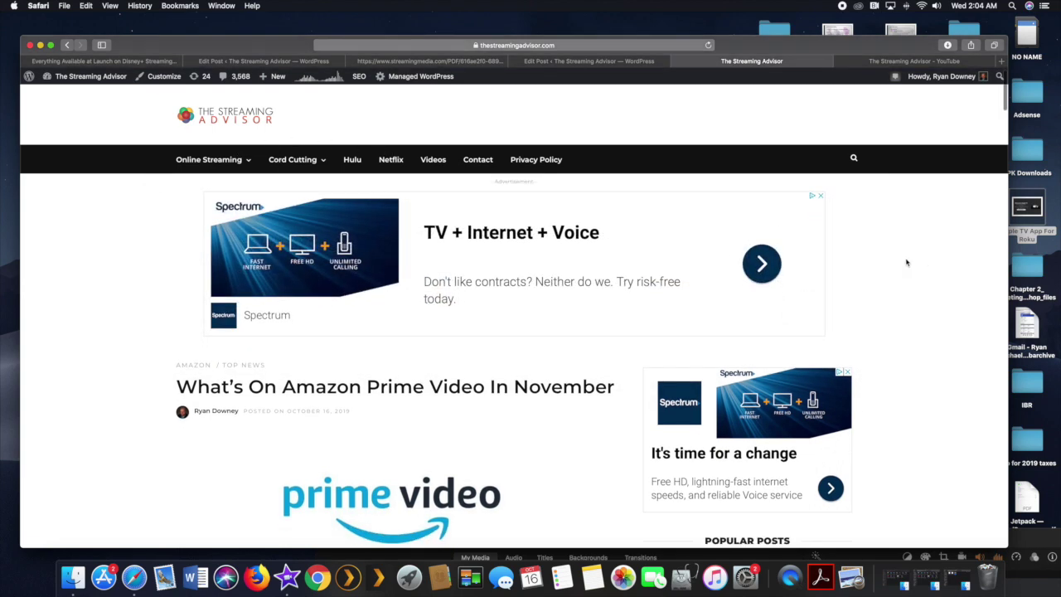
Step: Search The Streaming Advisor site for "How To Add Channel PEAR" and open the article How To Add Channel PEAR On Roku
scroll(900, 268, "down", 2)
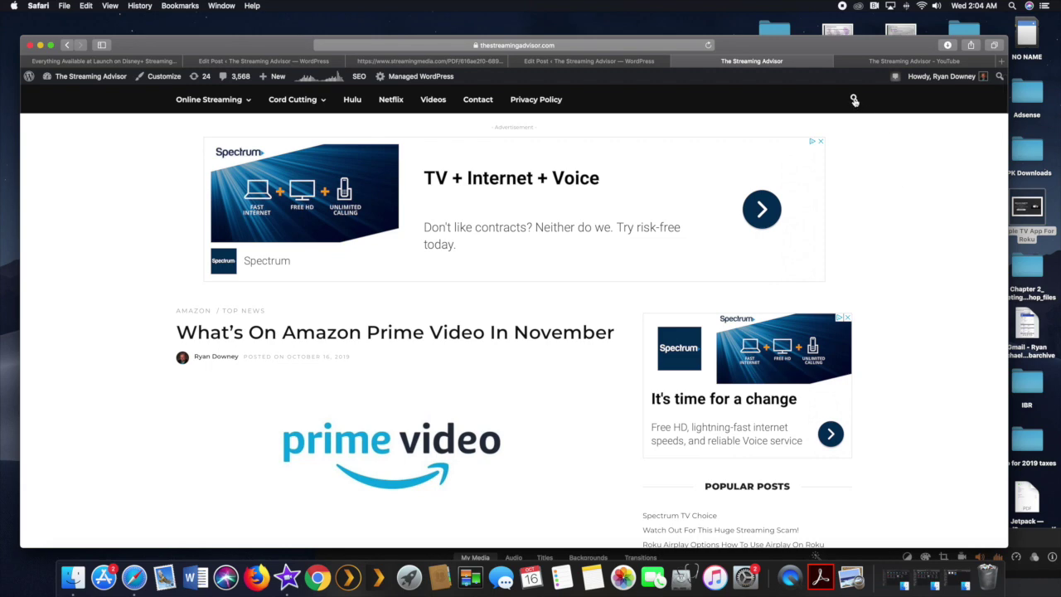
left_click(854, 100)
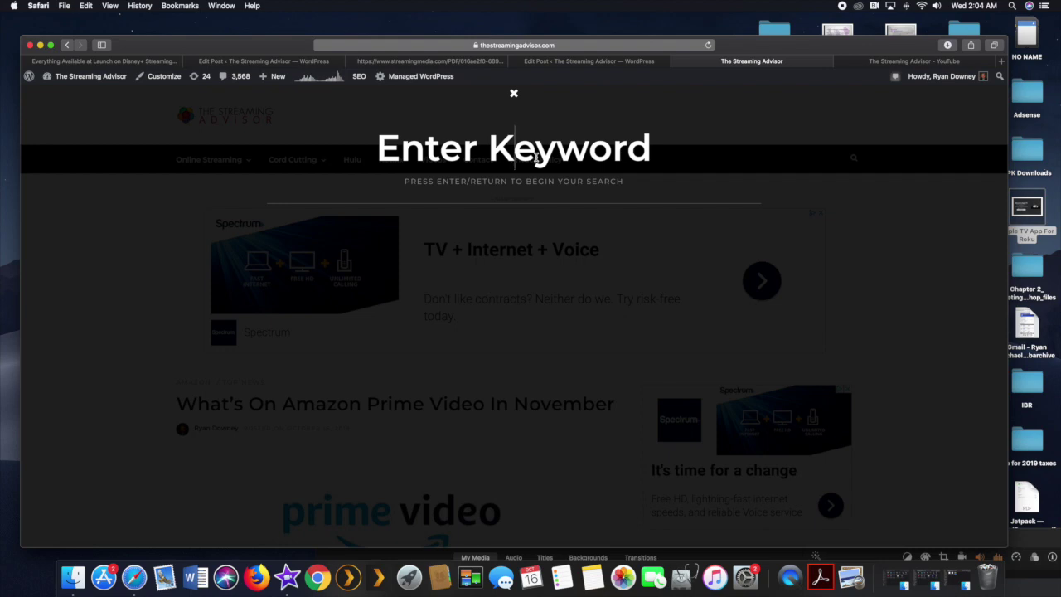
type("C")
key("BackSpace")
type("How To A")
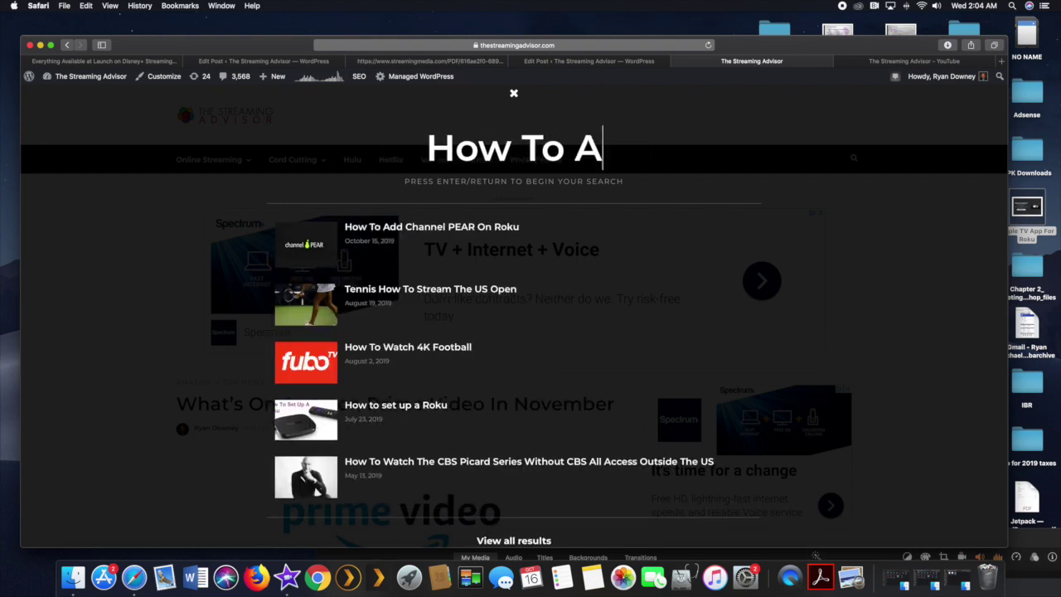
type("dd Channel ")
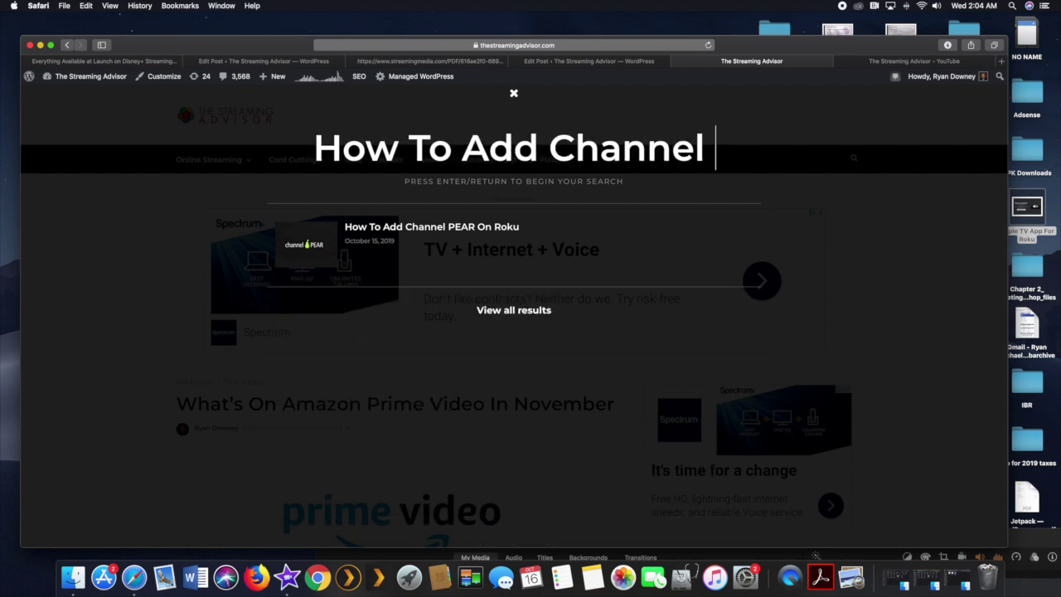
type("PEAR")
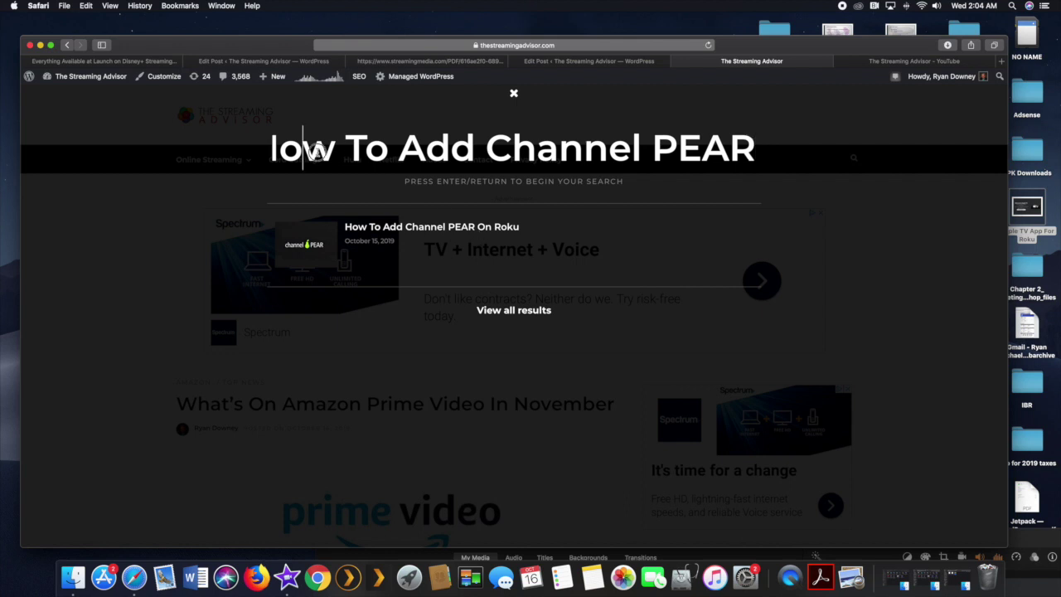
key("super+Left")
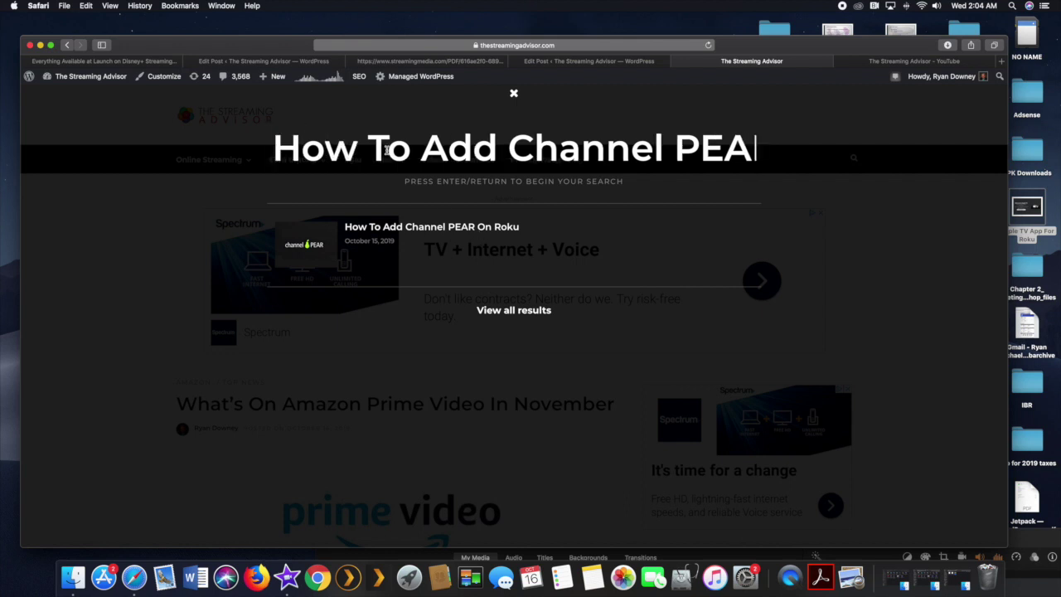
left_click(389, 232)
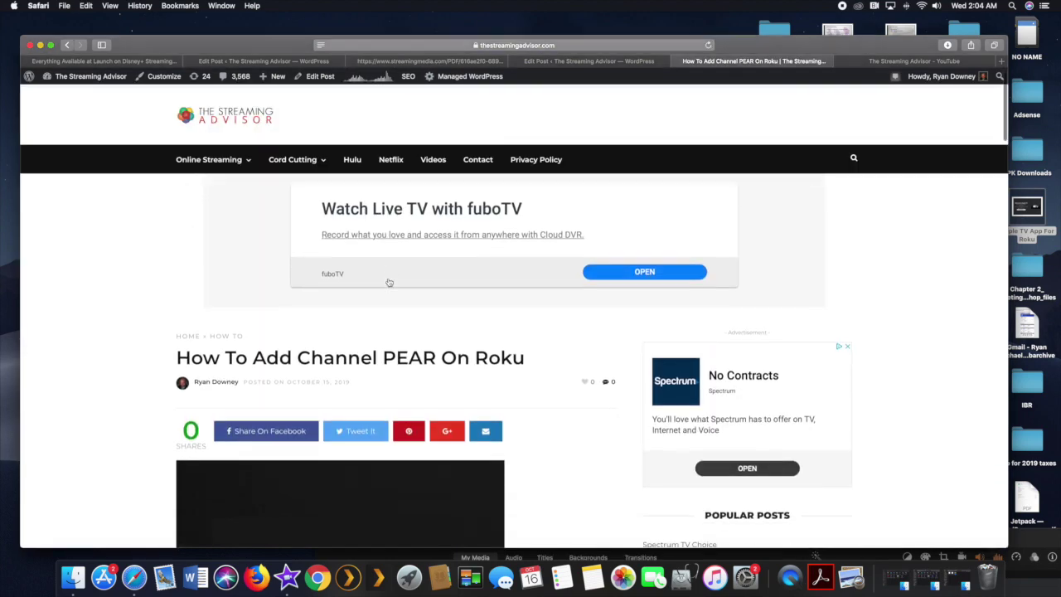
scroll(390, 282, "down", 1)
scroll(103, 325, "down", 3)
scroll(103, 325, "down", 3)
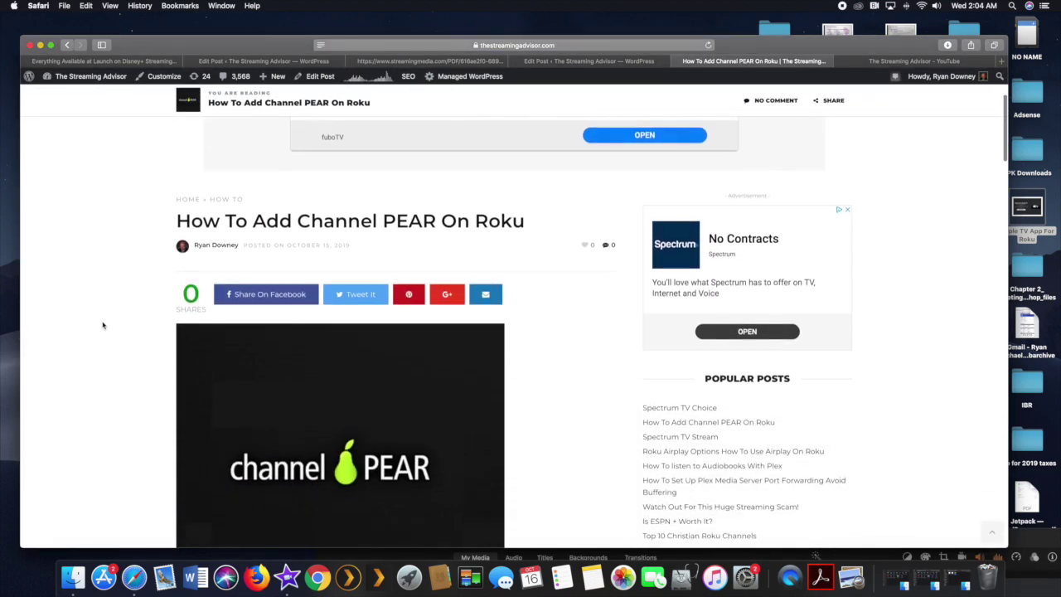
scroll(102, 325, "down", 5)
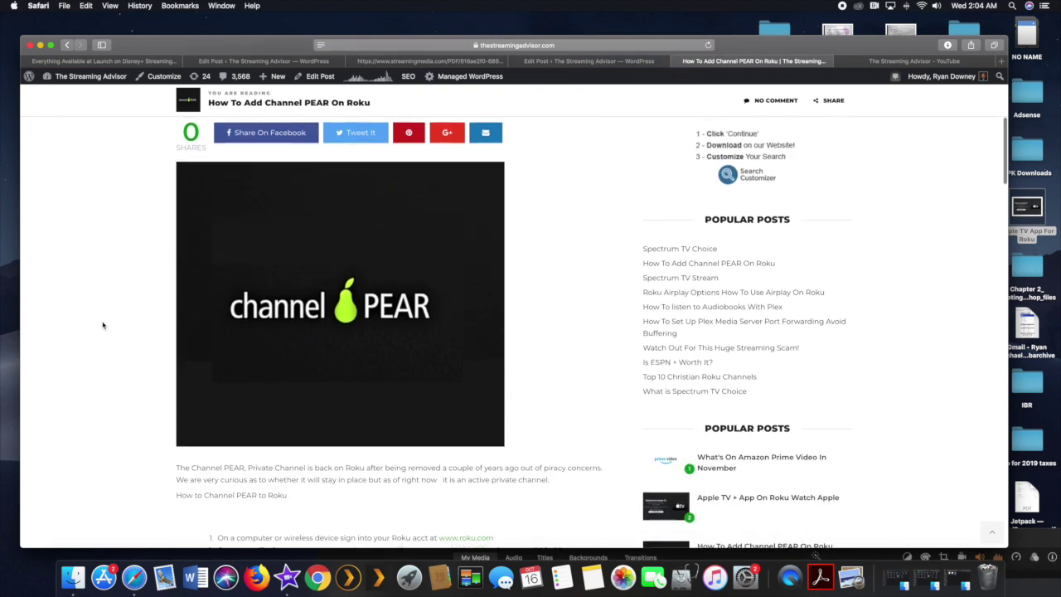
scroll(102, 325, "down", 5)
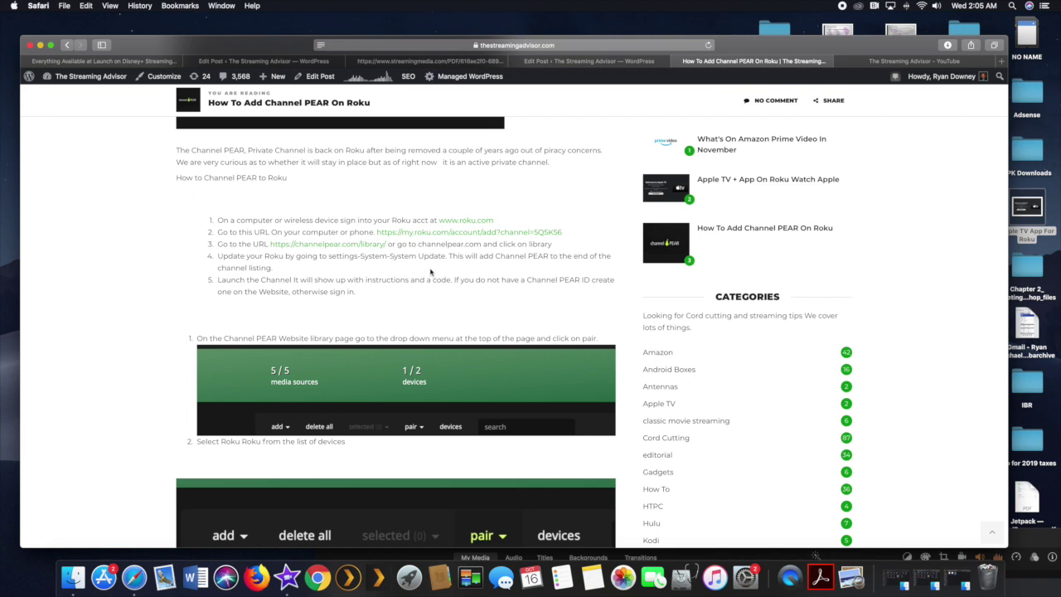
left_click(479, 222)
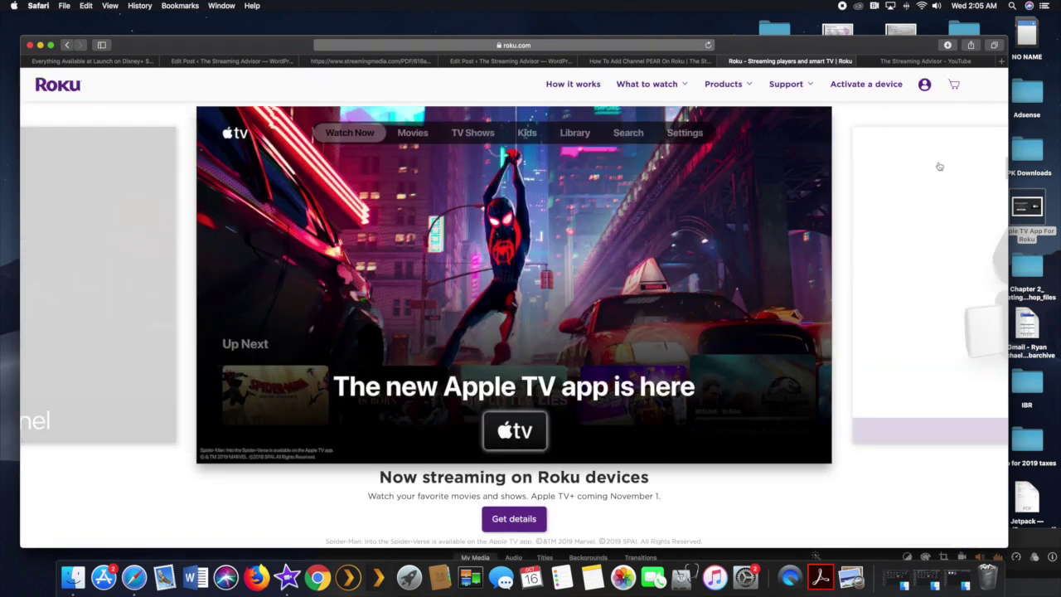
mouse_move(924, 94)
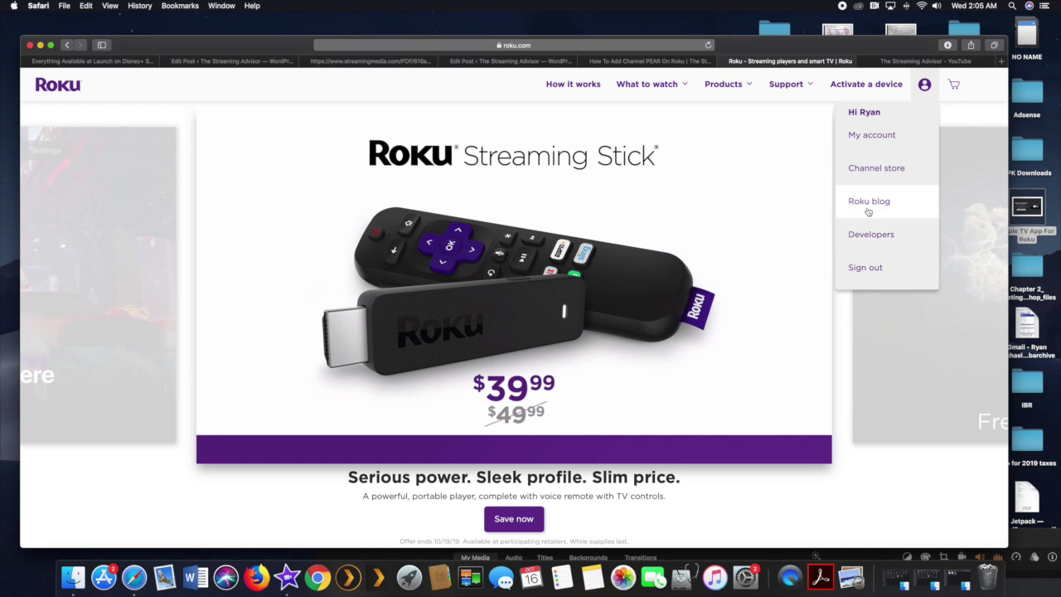
mouse_move(746, 81)
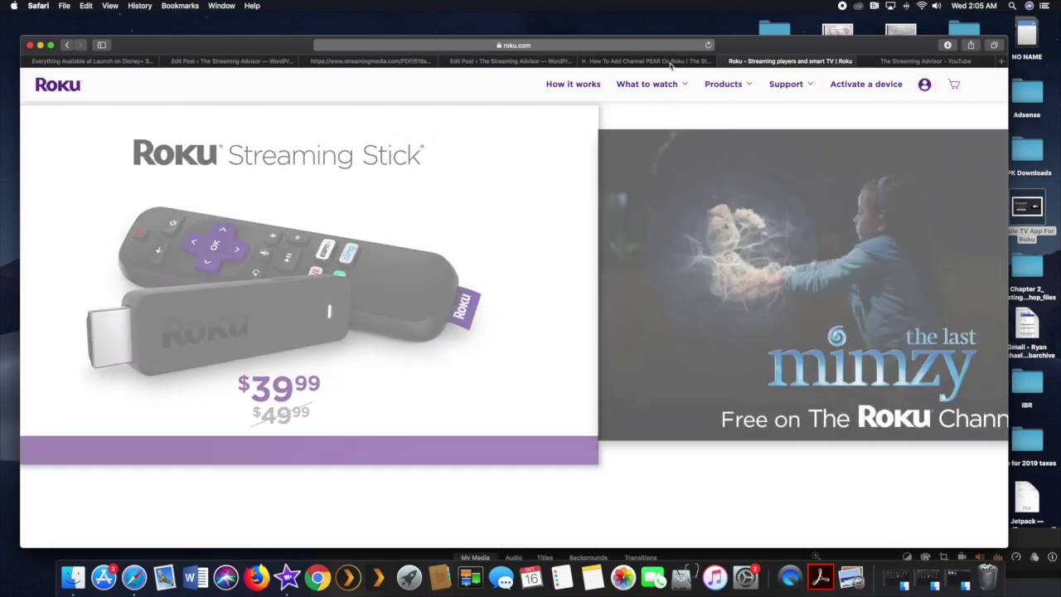
Step: Return to the article, follow its my.roku.com add-channel link, accept the non-certified channel warning and add cpear to the Roku account
left_click(671, 62)
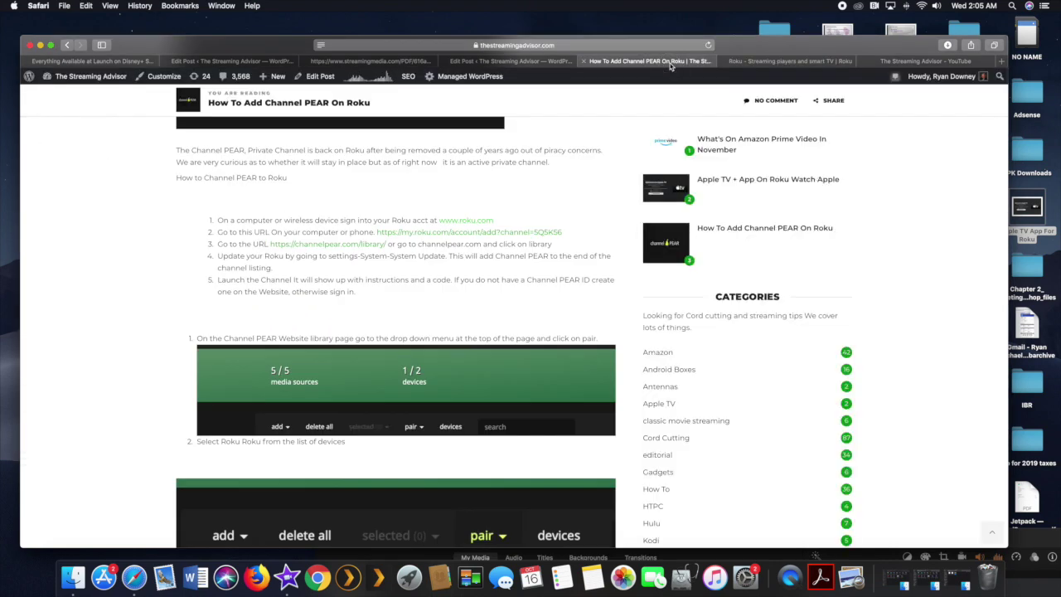
left_click(535, 234)
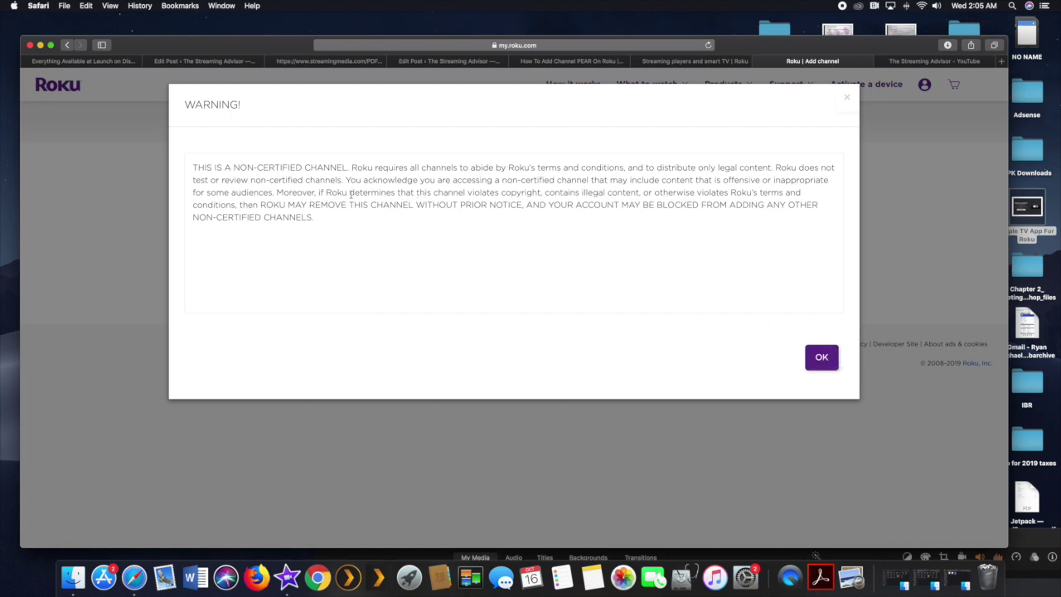
left_click_drag(320, 192, 746, 232)
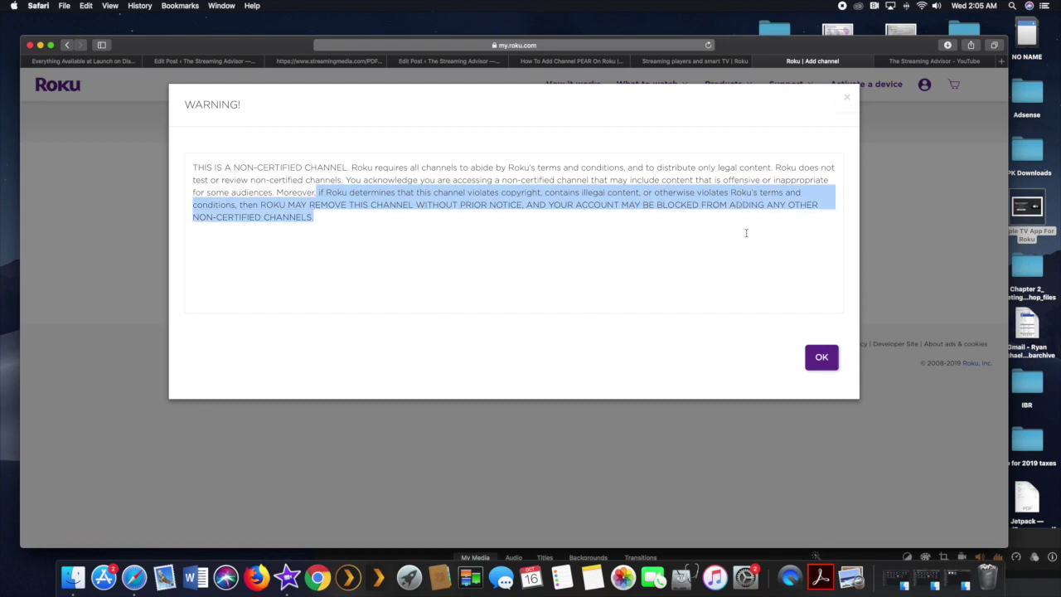
left_click(746, 233)
left_click(821, 358)
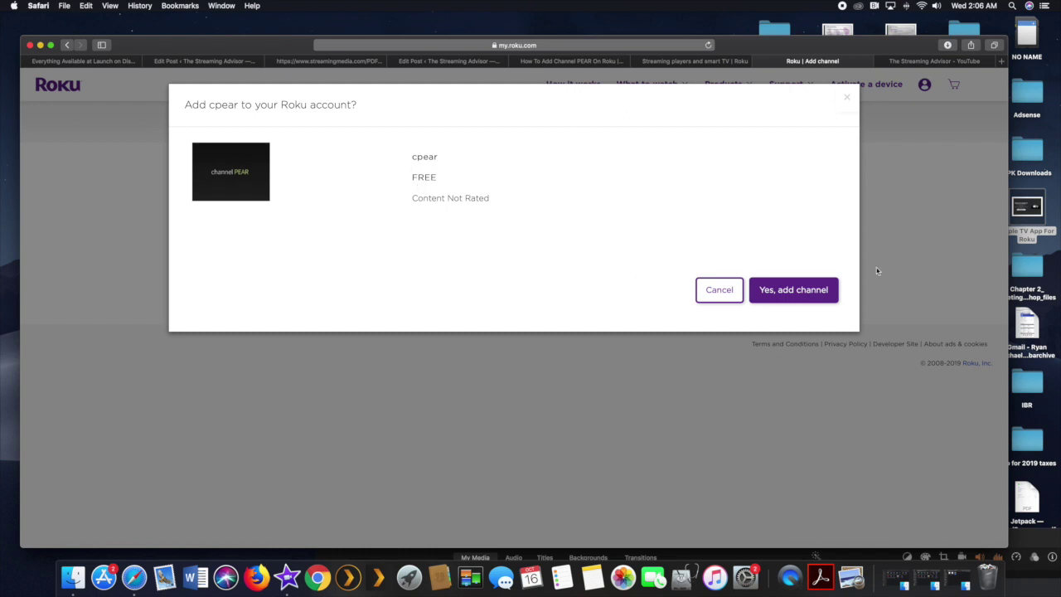
left_click(806, 294)
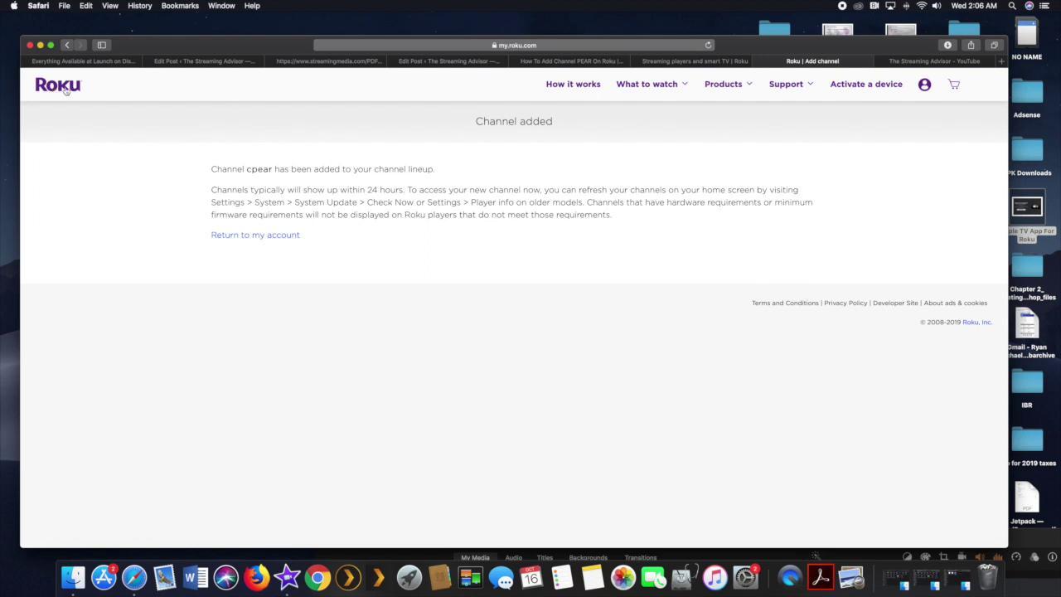
mouse_move(699, 98)
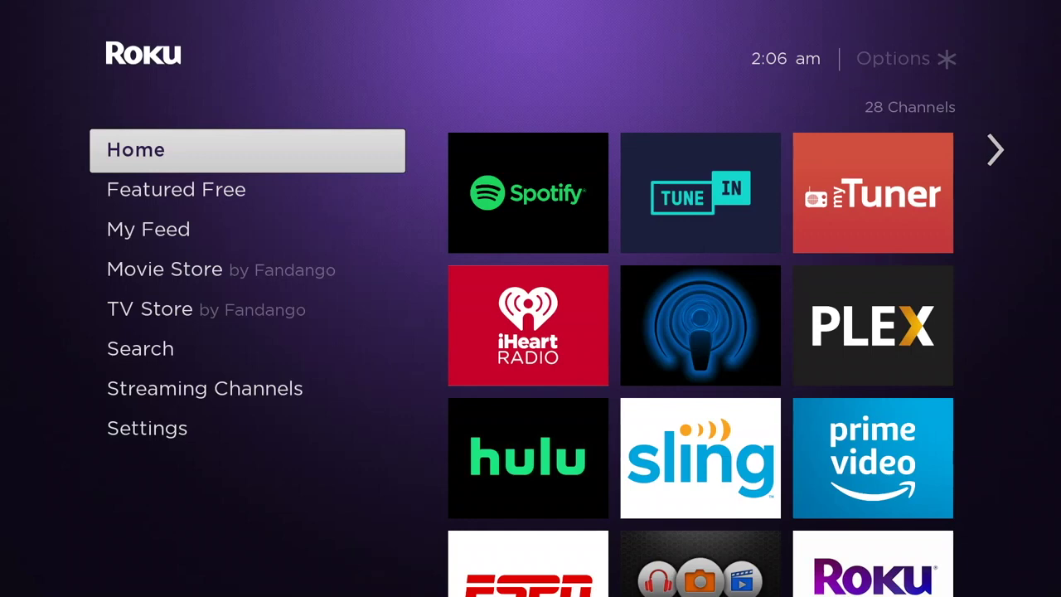
key("Right")
key("Right")
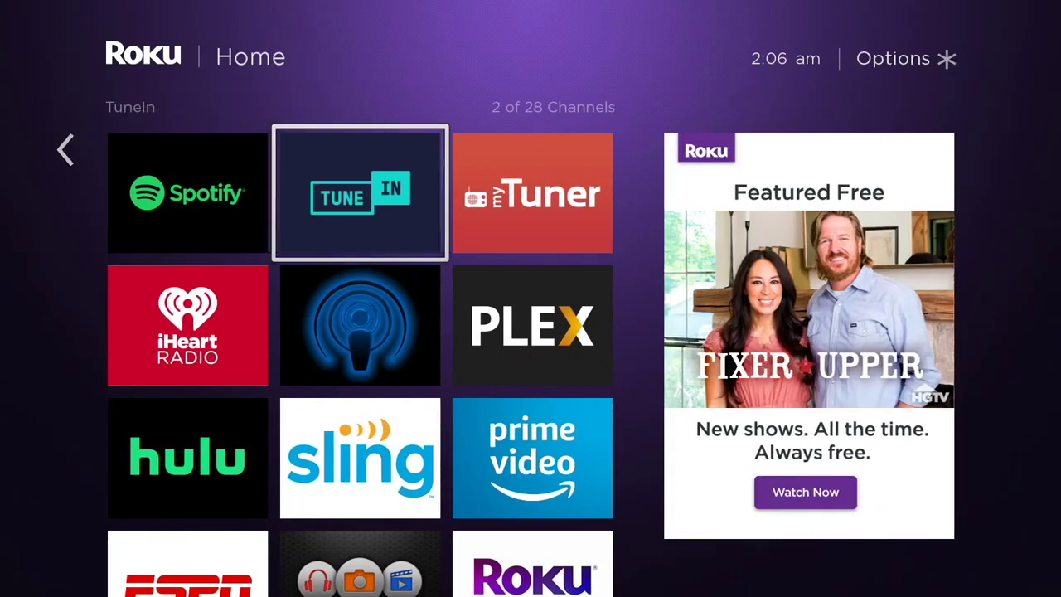
key("Left")
key("Left")
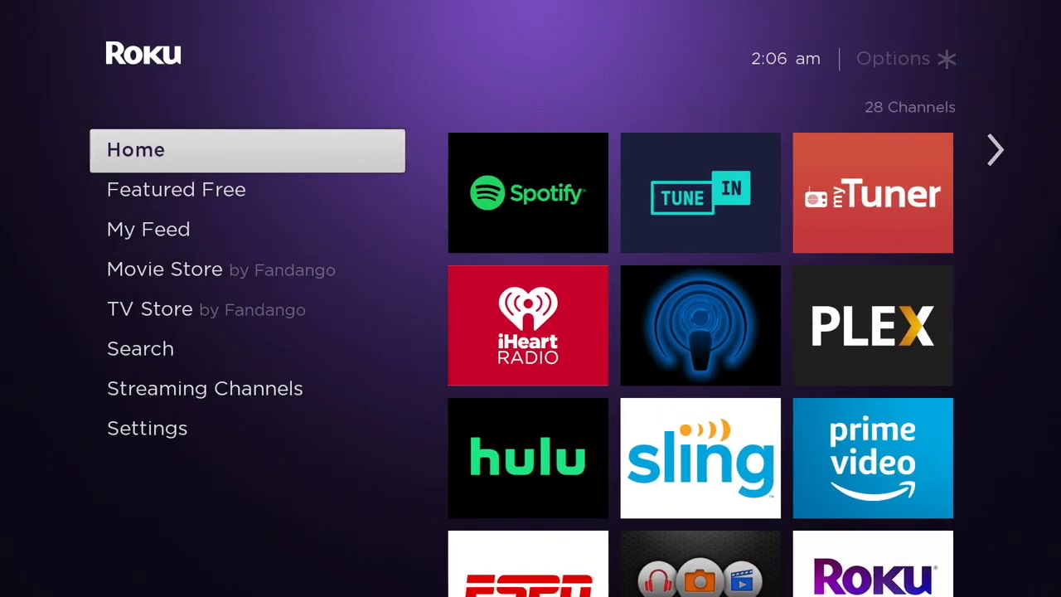
Step: Open Settings from the Roku player's home screen
key("Down")
key("Down")
key("Down")
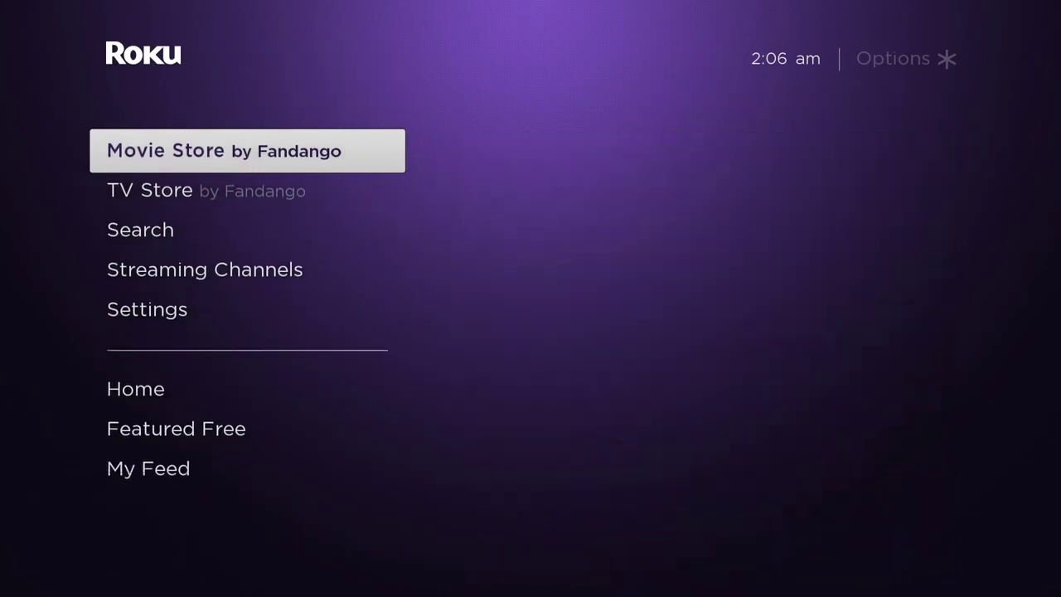
key("Down")
key("Down")
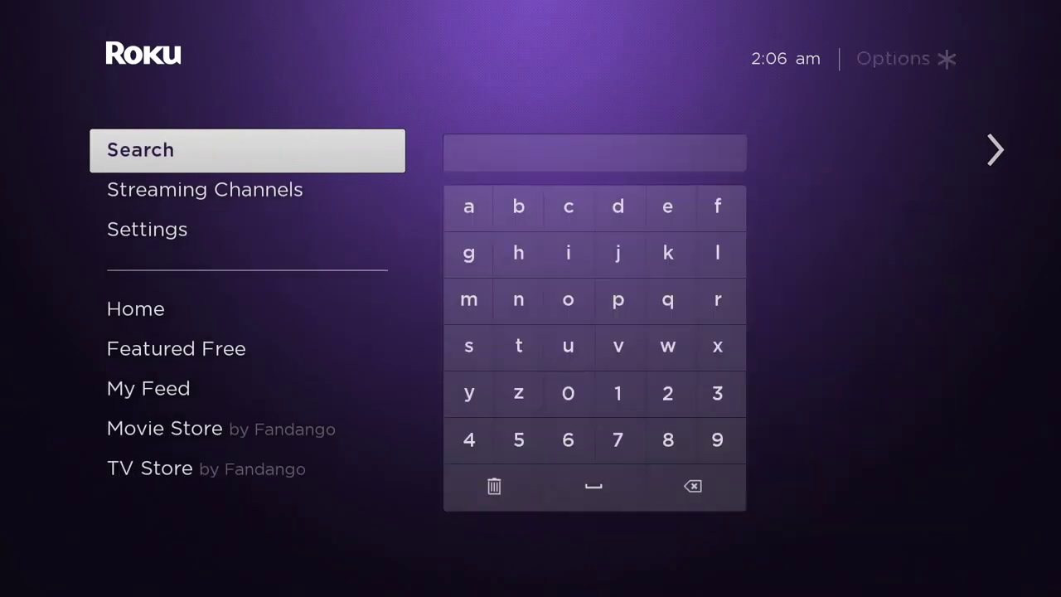
key("Down")
key("Down")
key("Right")
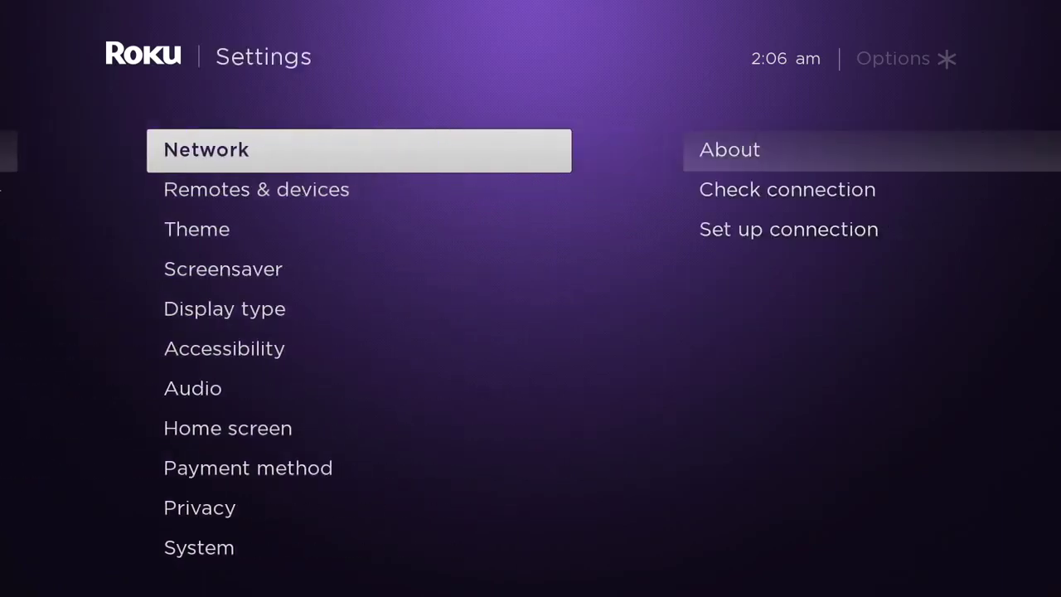
Step: Open the System section of the Roku settings
key("Down")
key("Down")
key("Down")
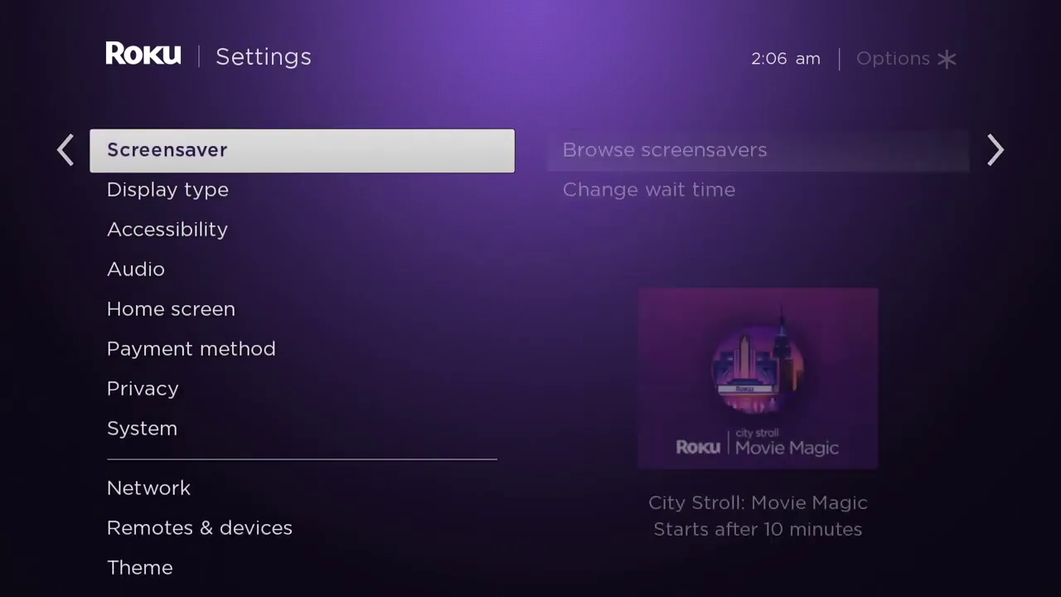
key("Down")
key("Down")
key("Down")
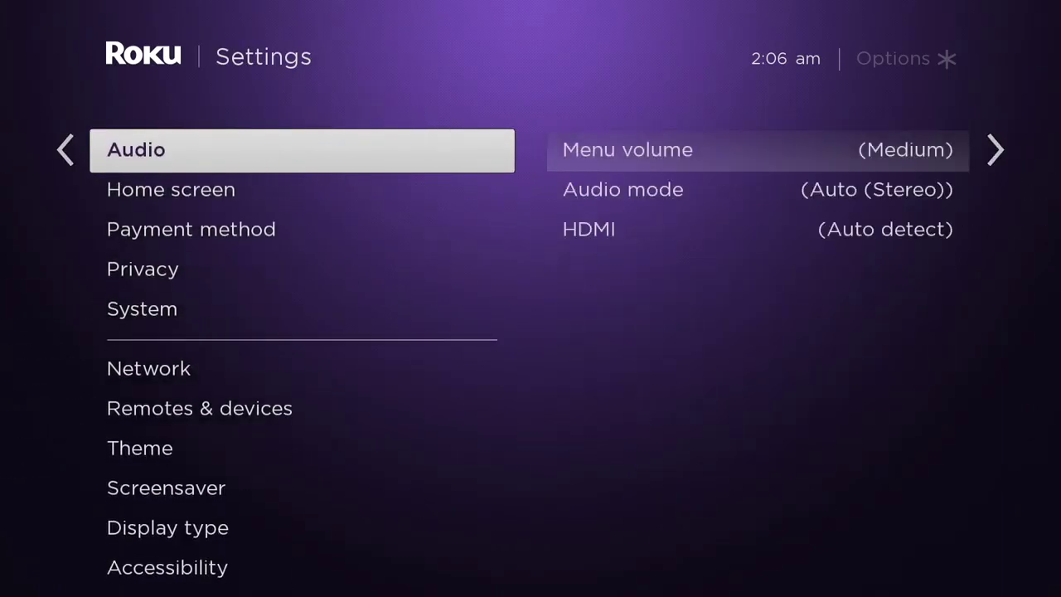
key("Down")
key("Down")
key("Down")
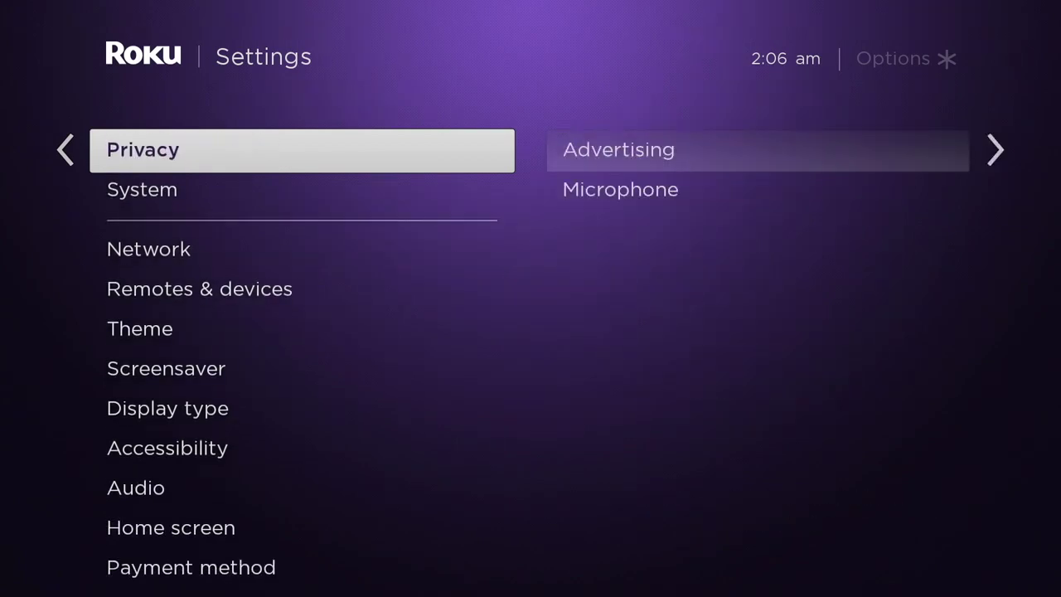
key("Down")
key("Right")
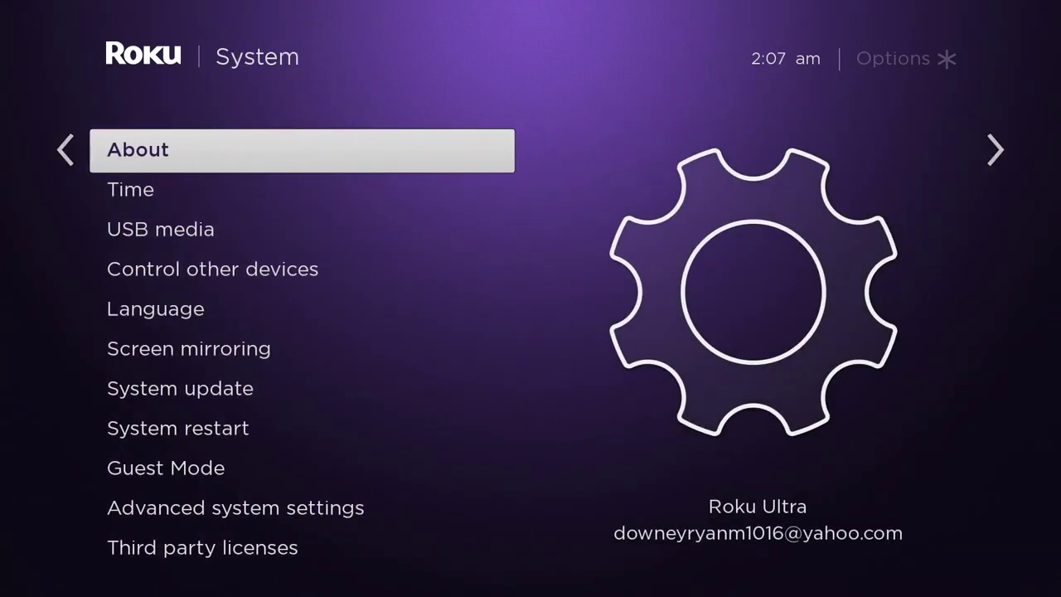
Step: Open System update and manually check for new Roku software and channel updates
key("Down")
key("Down")
key("Down")
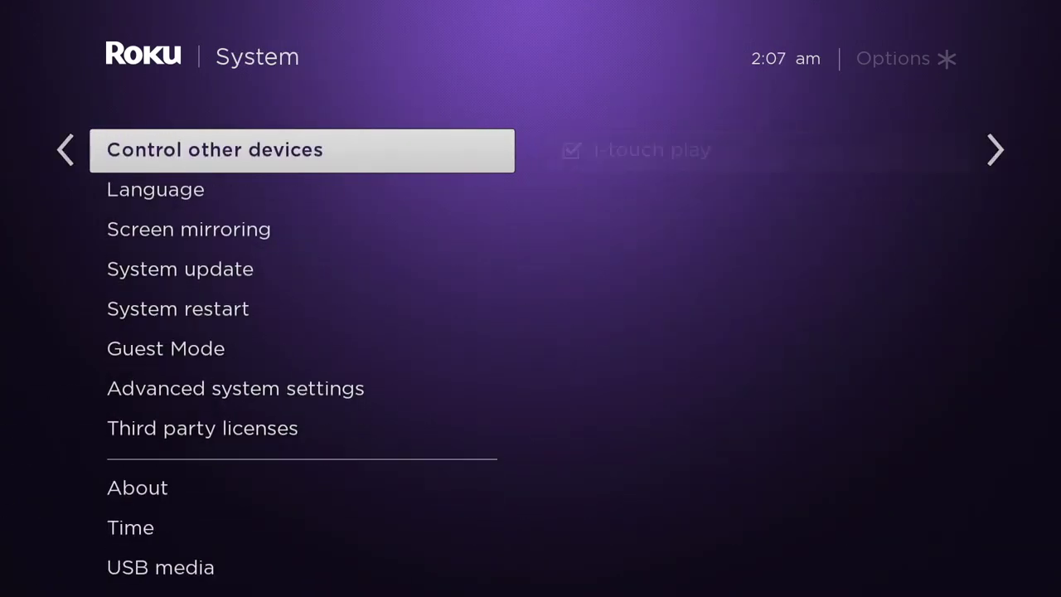
key("Down")
key("Down")
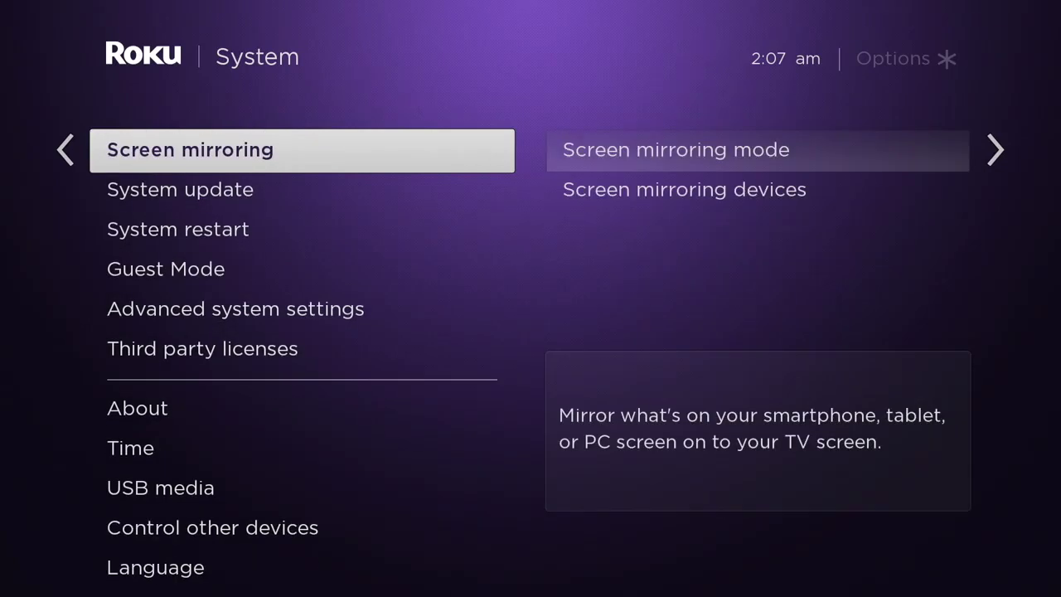
key("Down")
key("Down")
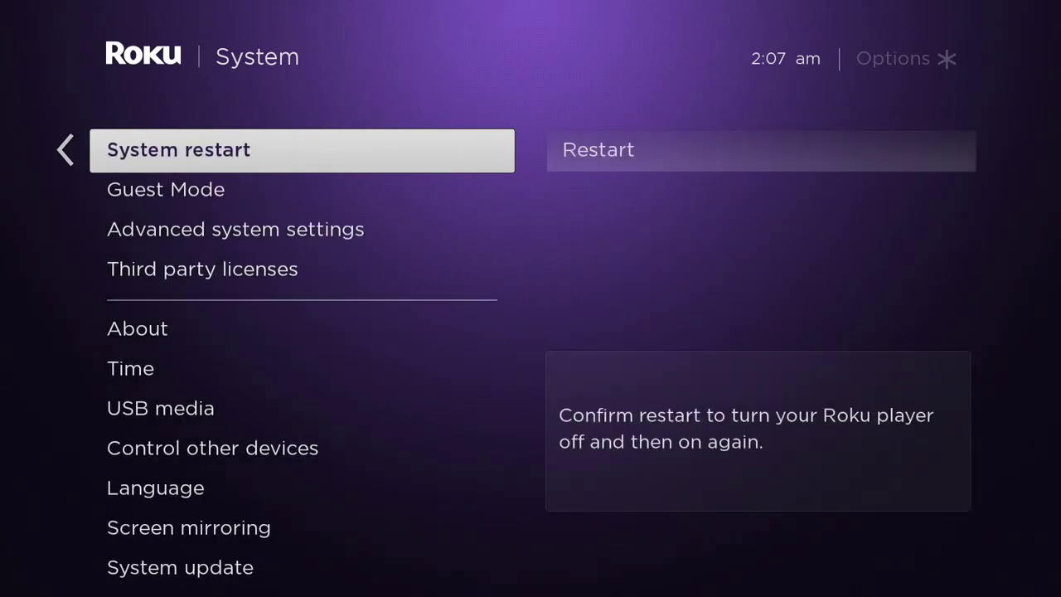
key("Up")
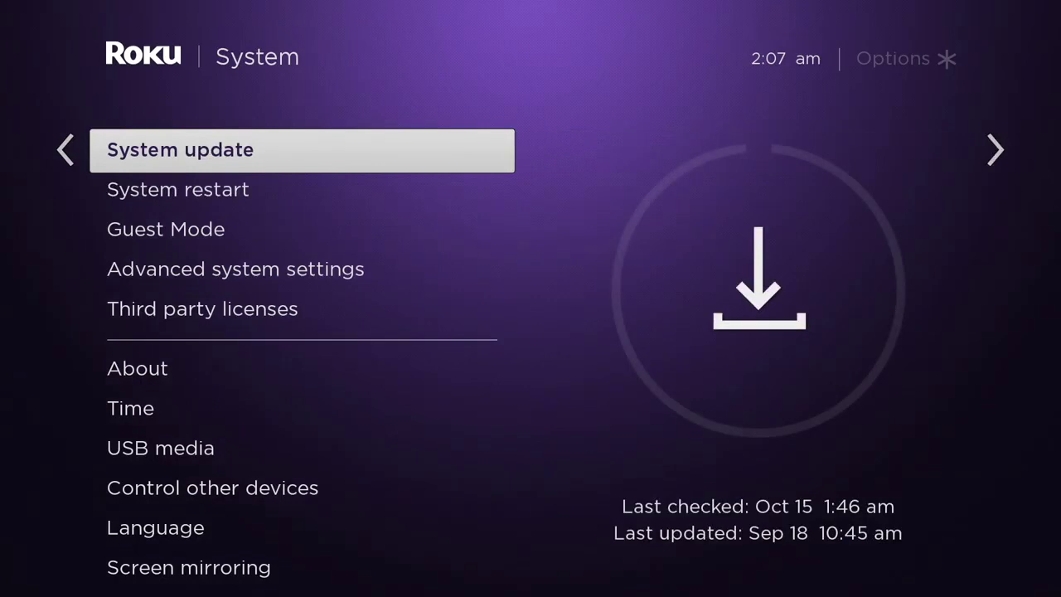
key("Return")
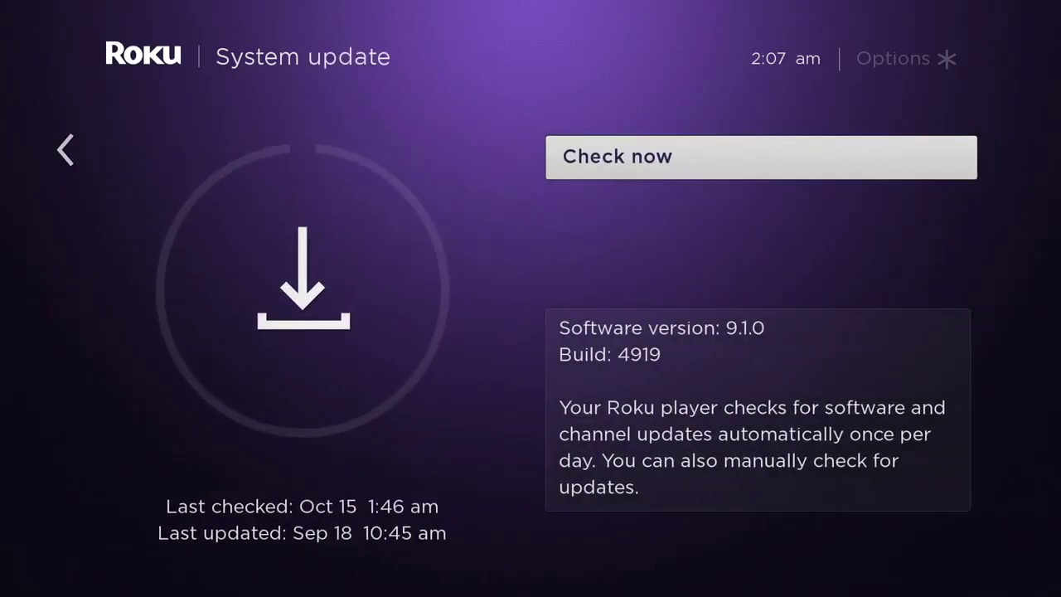
key("Return")
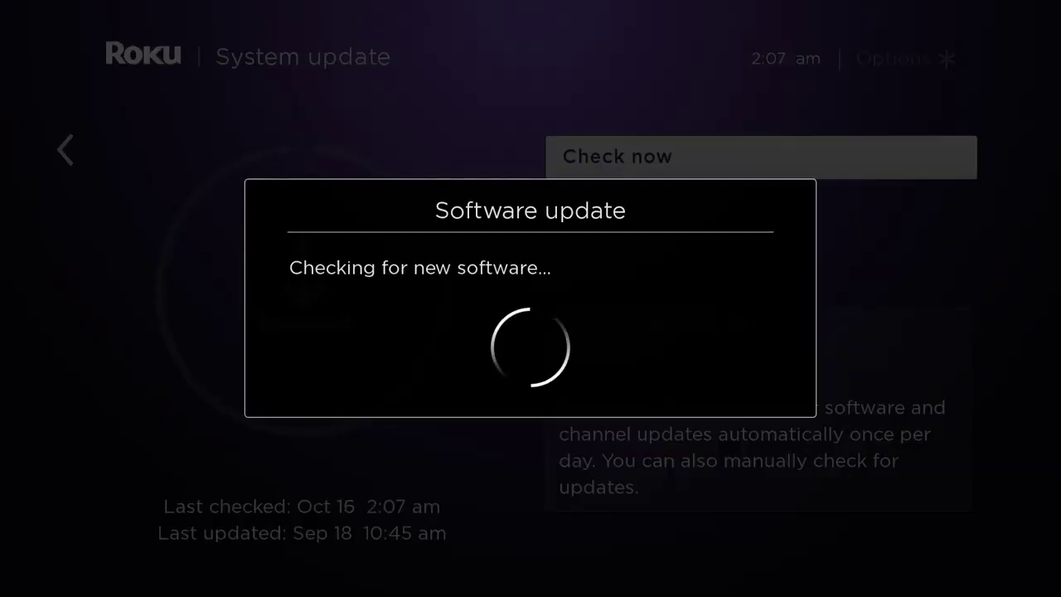
key("Return")
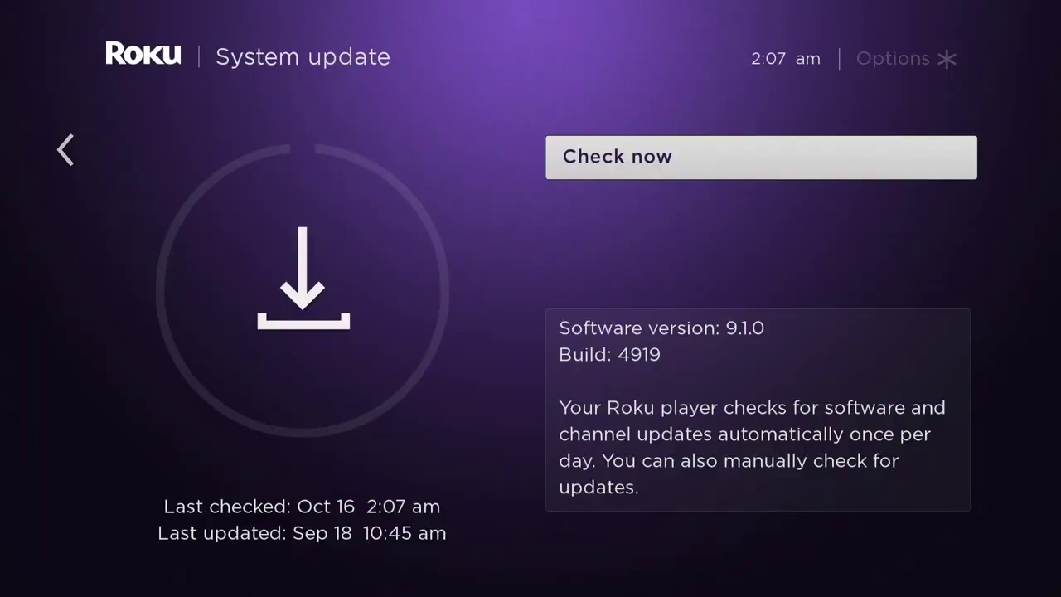
Step: Leave System update, return to the Roku home screen and go to the last entries of its channel grid
key("Left")
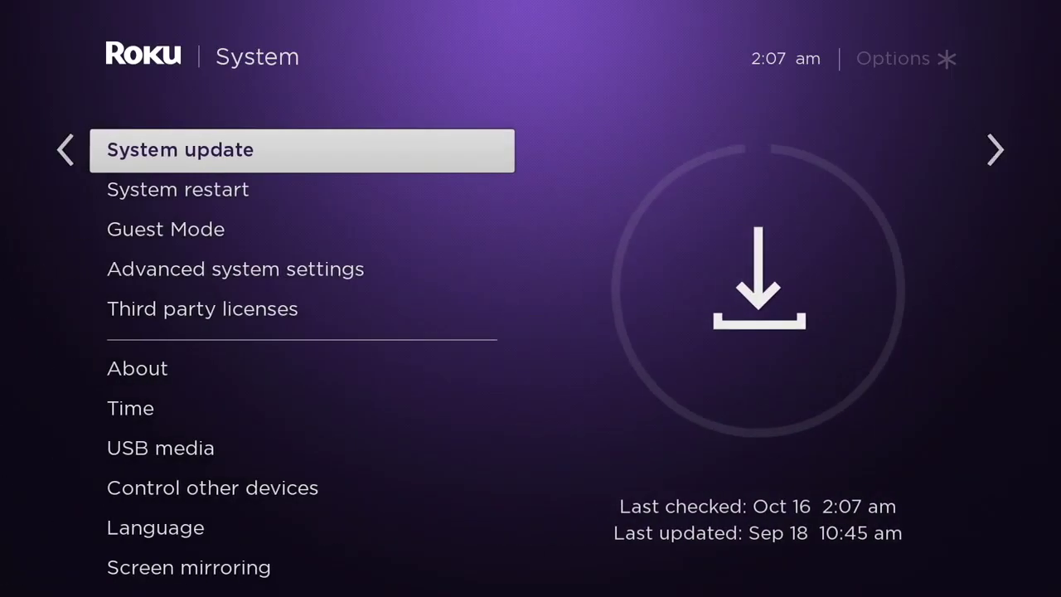
key("Left")
key("Left")
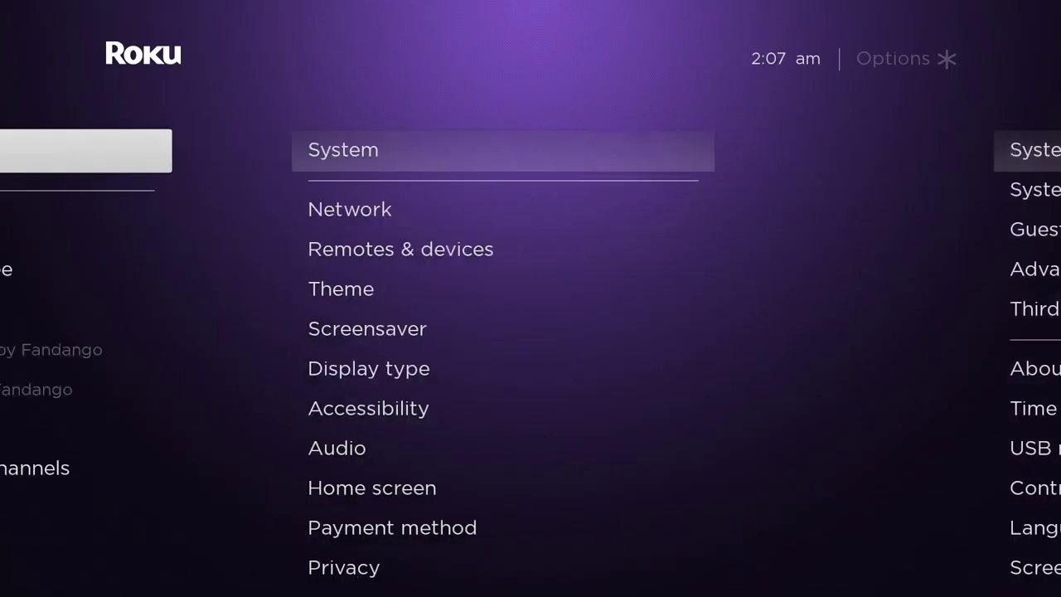
key("Down")
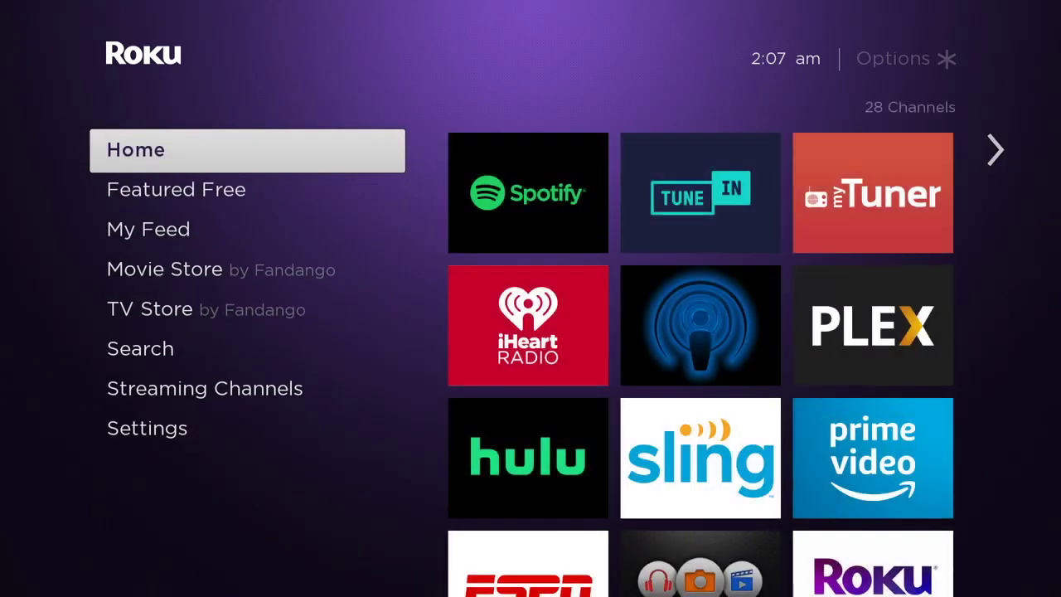
key("Right")
key("Up")
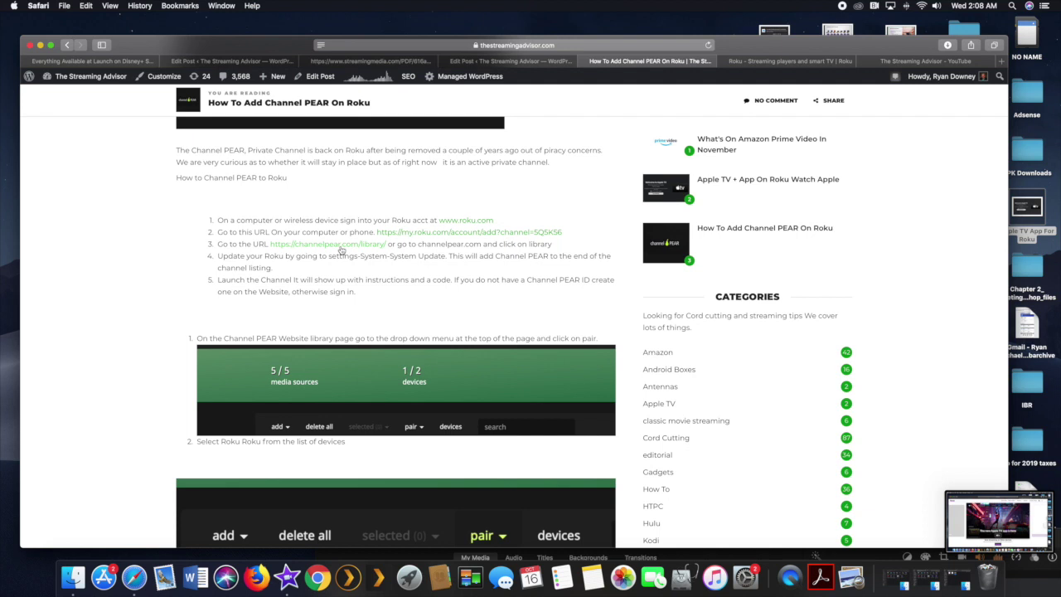
Step: Follow the article's channelpear.com/library link and start pairing a Roku device from the Channel PEAR library
left_click(340, 249)
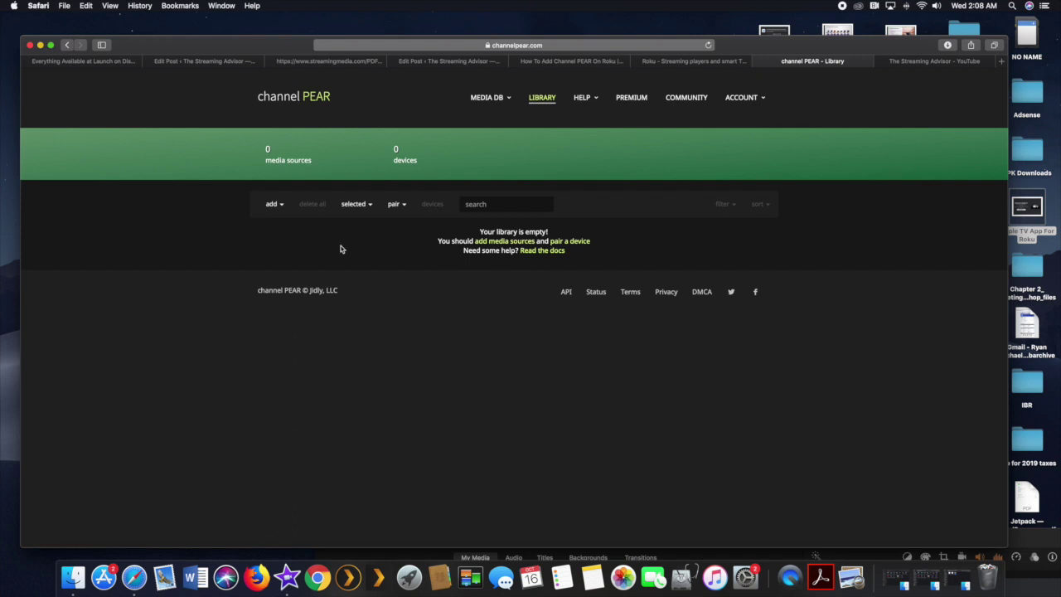
left_click(403, 206)
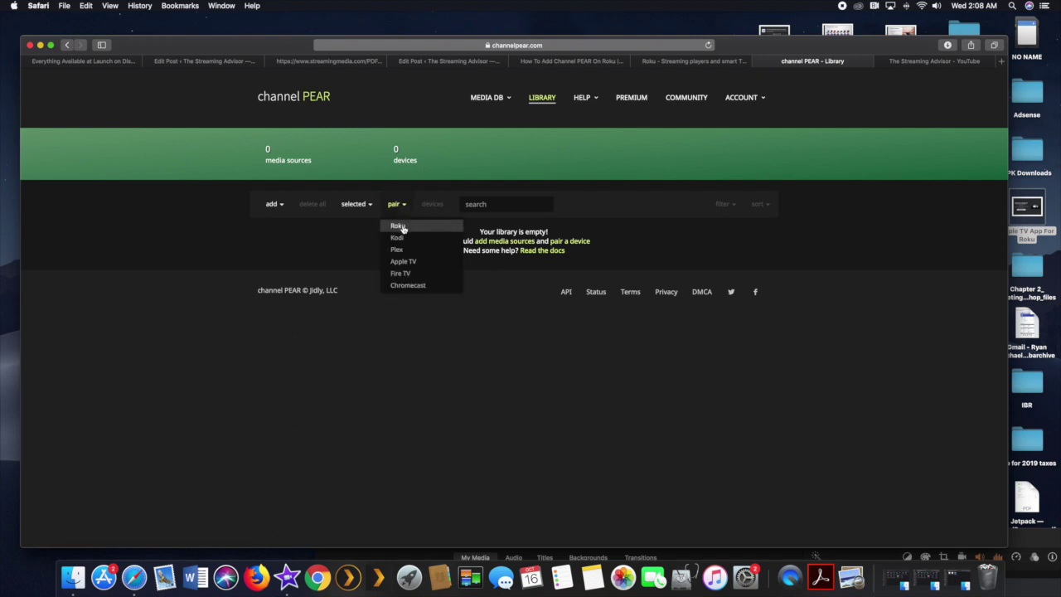
left_click(399, 226)
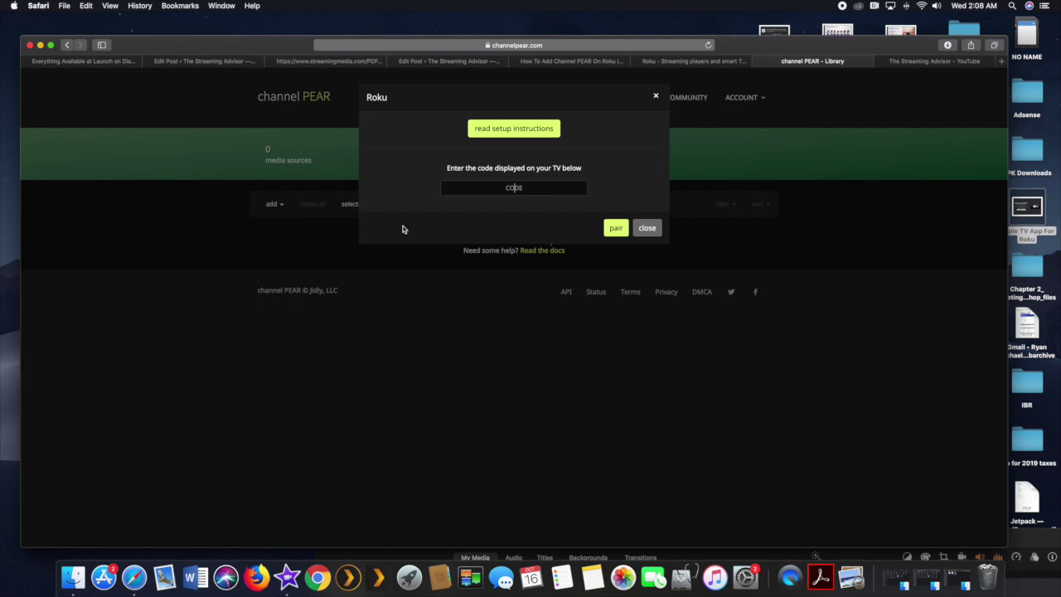
Step: Enter the pairing code displayed on the TV, pair the Roku device with the Channel PEAR account and dismiss the dialog
type("LTY")
type("6G")
left_click(617, 231)
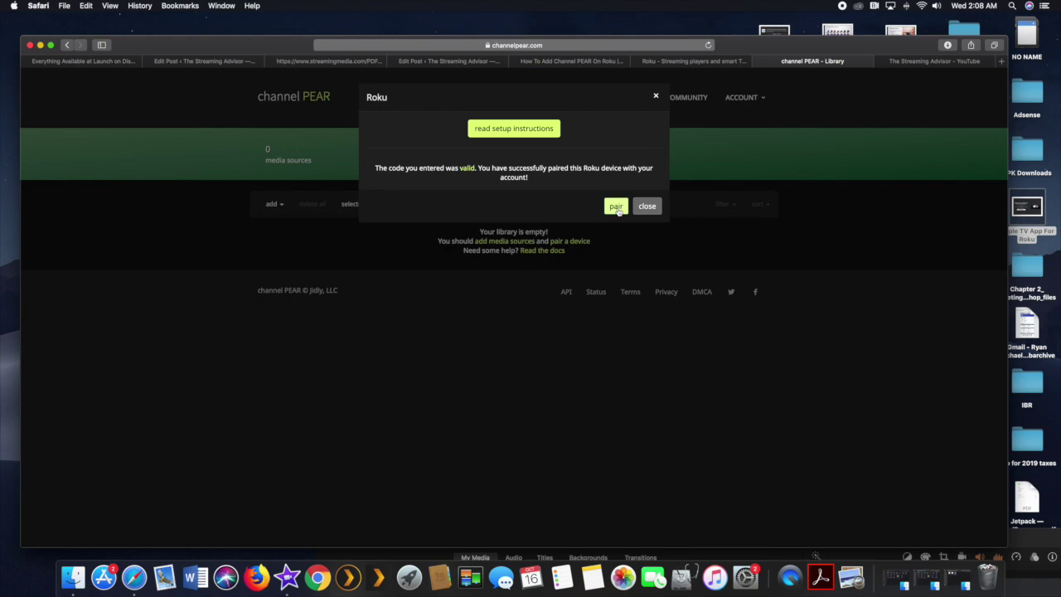
left_click(617, 210)
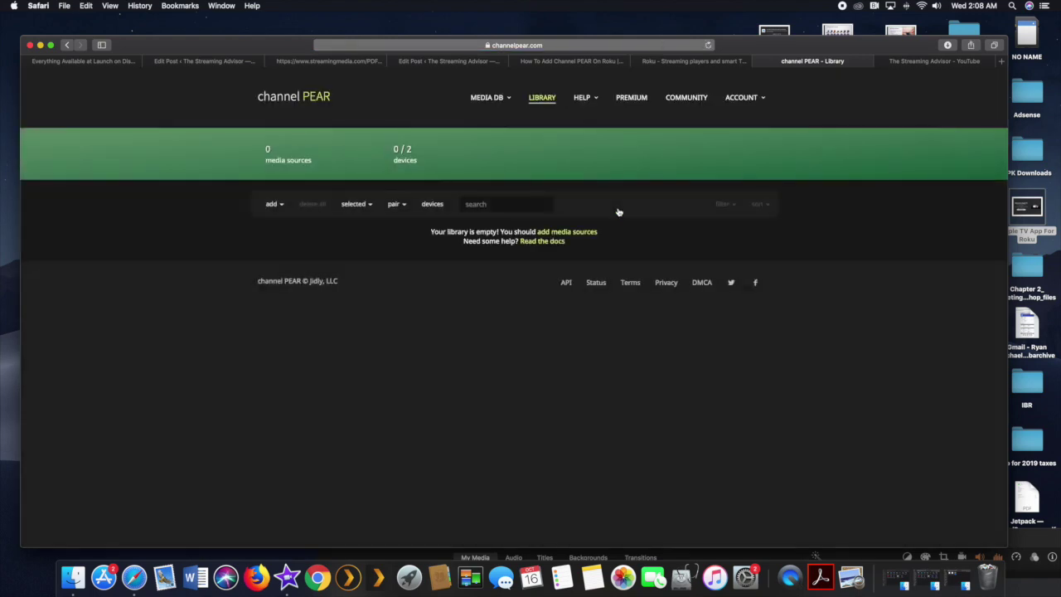